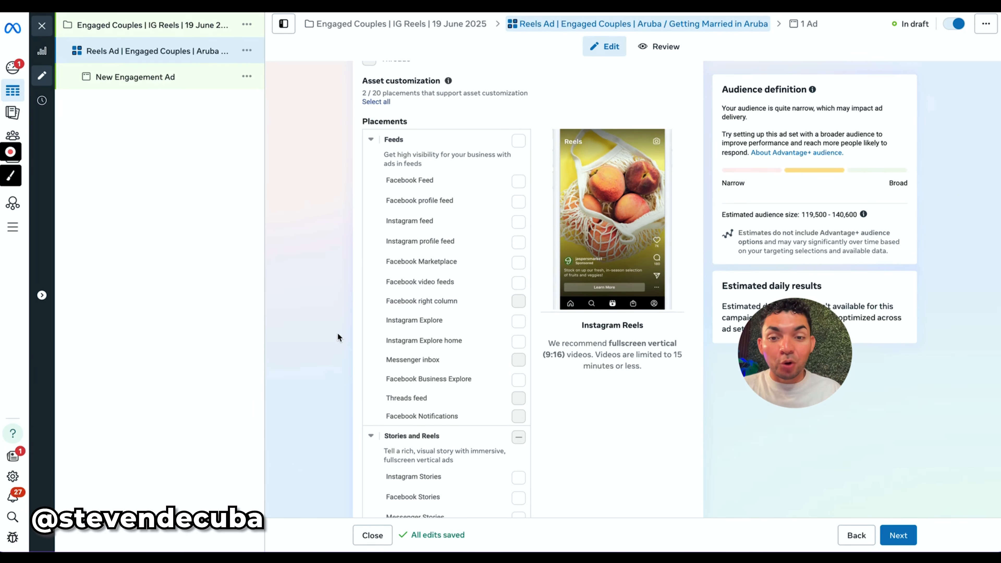
Continue to the ad level, check the flying-bride reel on Instagram, and name the ad "POV: Bride Flying".
{"action": "left_click", "coordinate": [897, 535]}
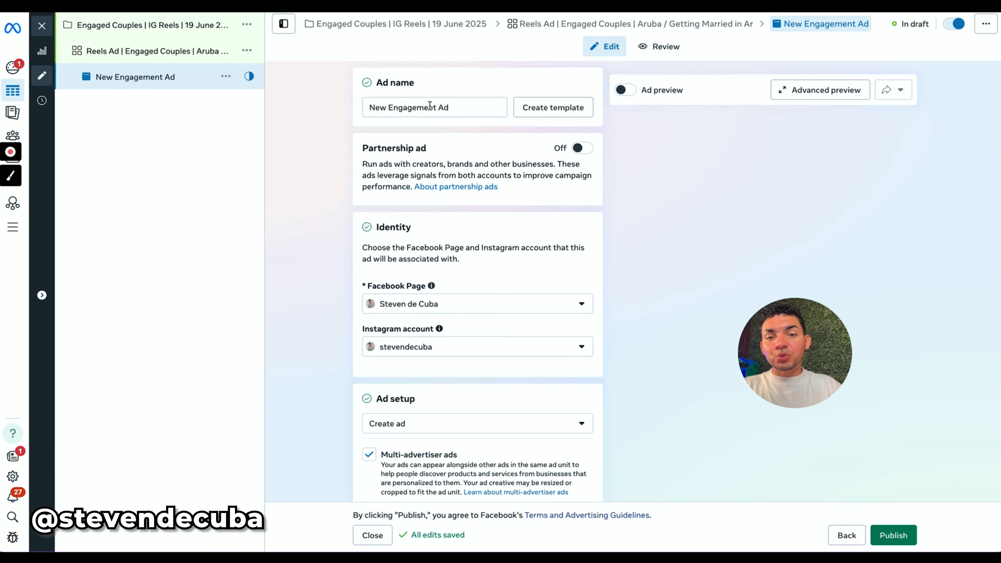
{"action": "triple_click", "coordinate": [409, 106]}
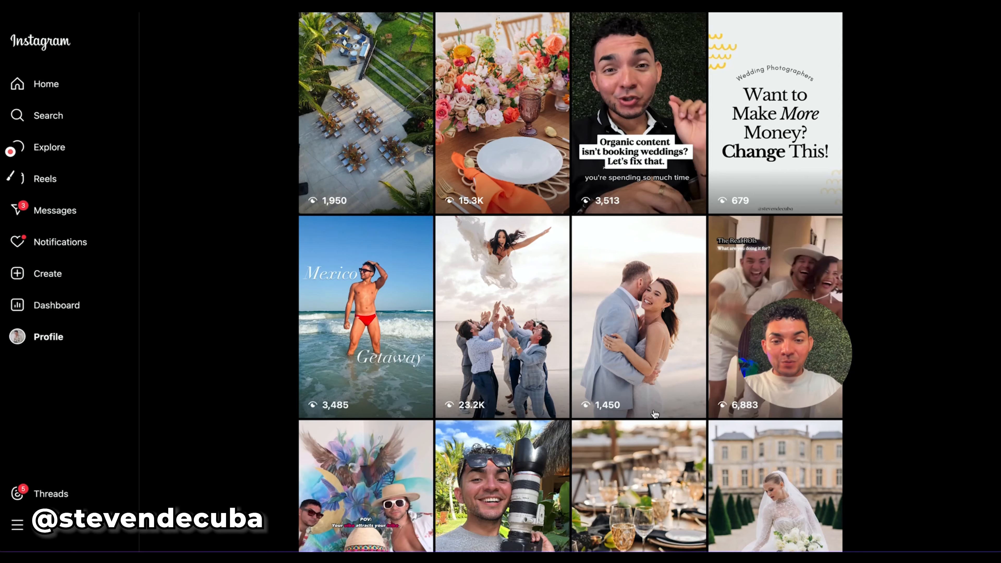
{"action": "left_click", "coordinate": [495, 335]}
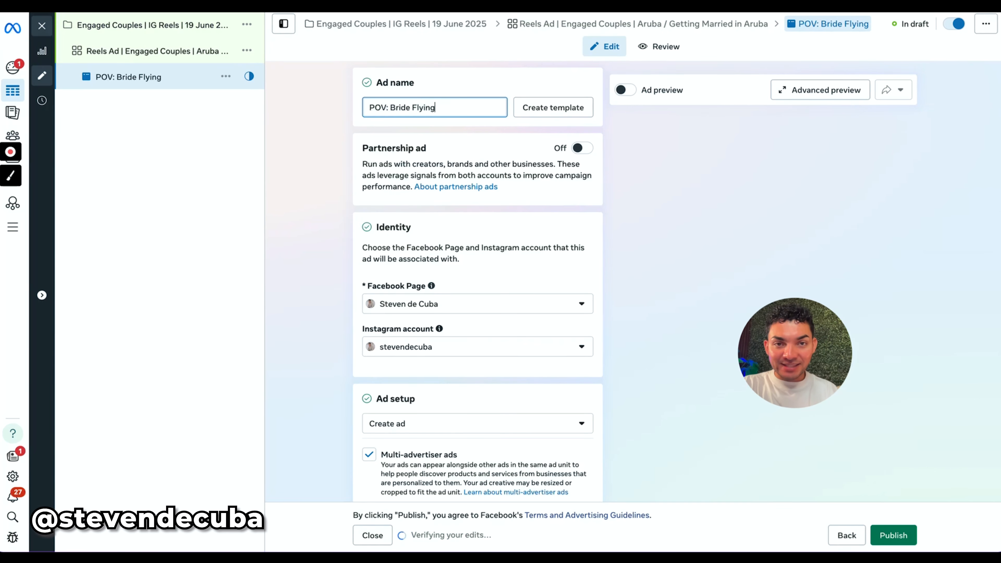
Set the ad setup to Use existing content and open the Instagram posts in the content selection.
{"action": "scroll", "coordinate": [369, 394], "scroll_direction": "down", "scroll_amount": 3}
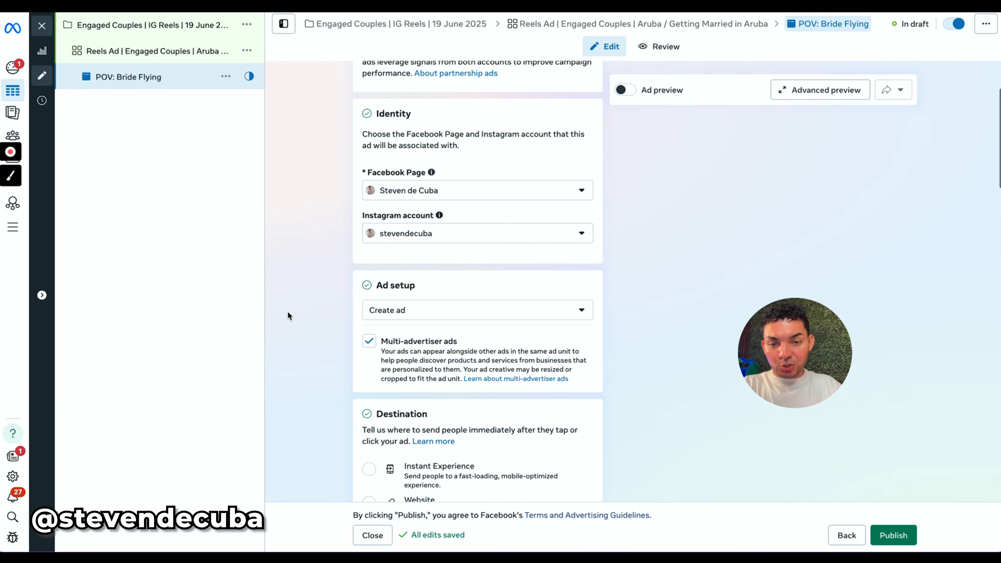
{"action": "scroll", "coordinate": [319, 310], "scroll_direction": "down", "scroll_amount": 1}
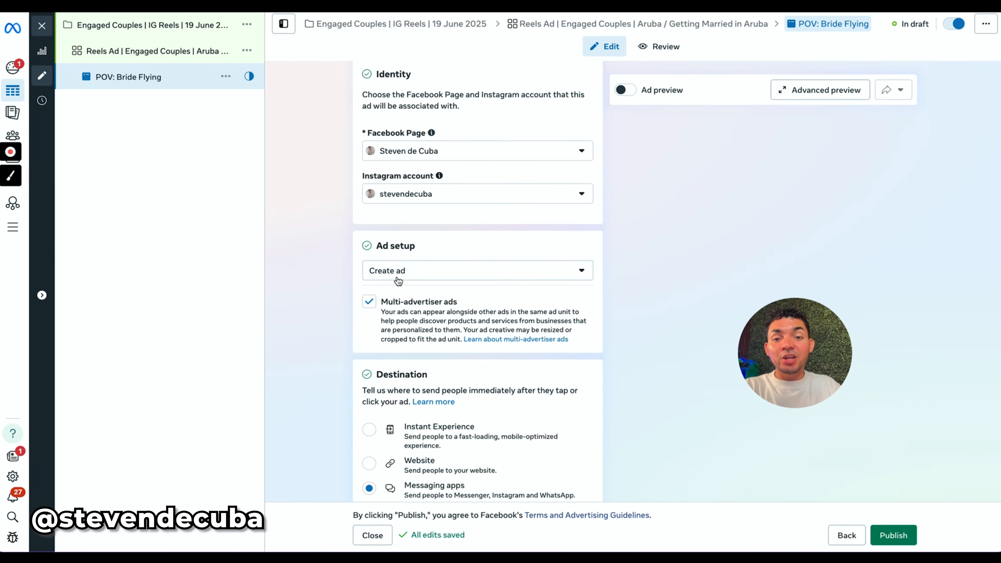
{"action": "left_click", "coordinate": [398, 272]}
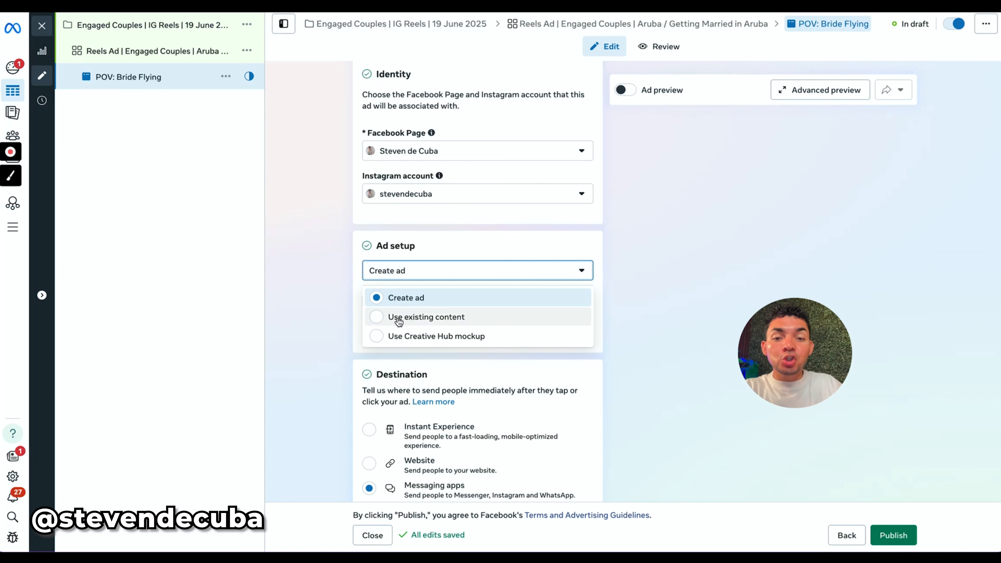
{"action": "left_click", "coordinate": [412, 318]}
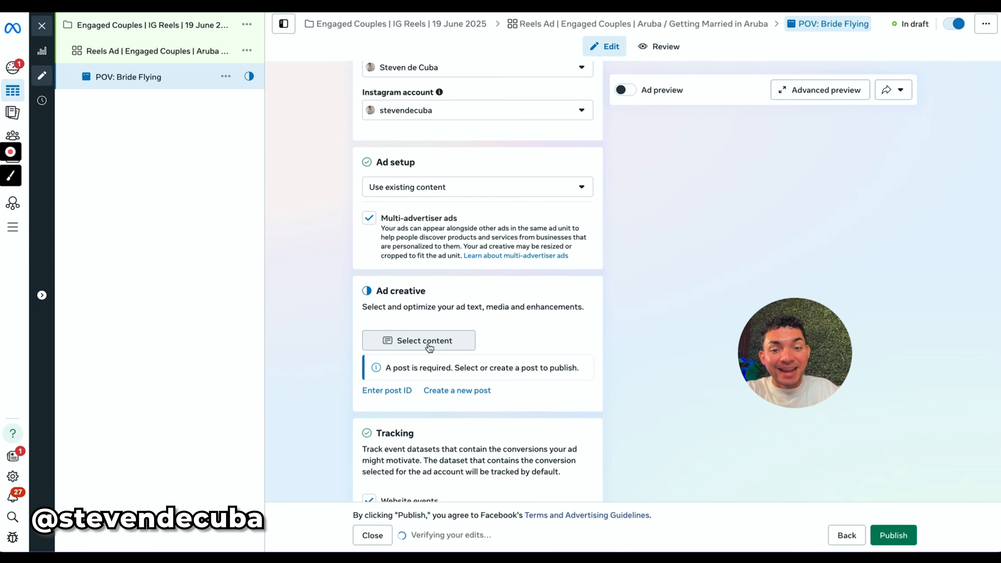
{"action": "left_click", "coordinate": [428, 344]}
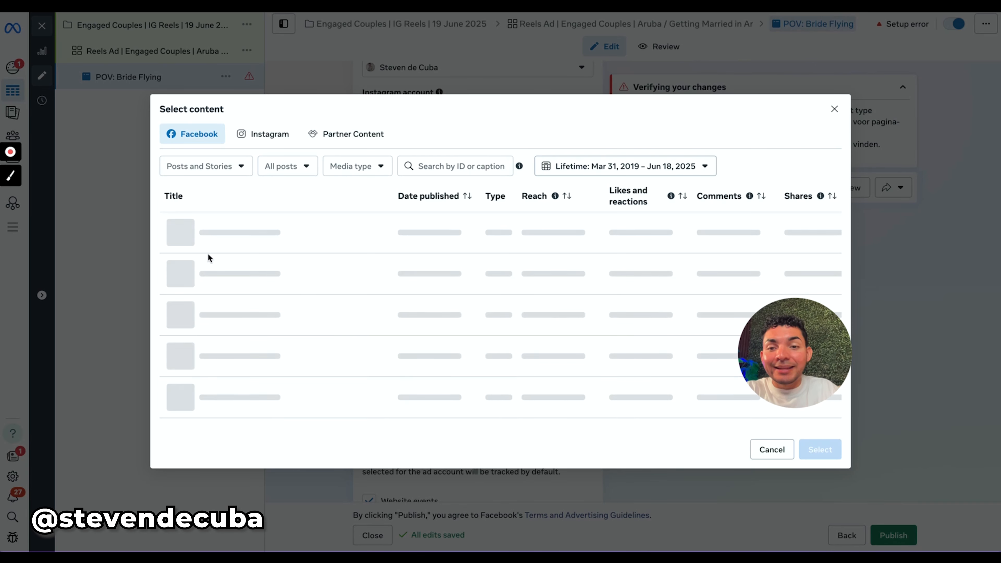
{"action": "left_click", "coordinate": [258, 134]}
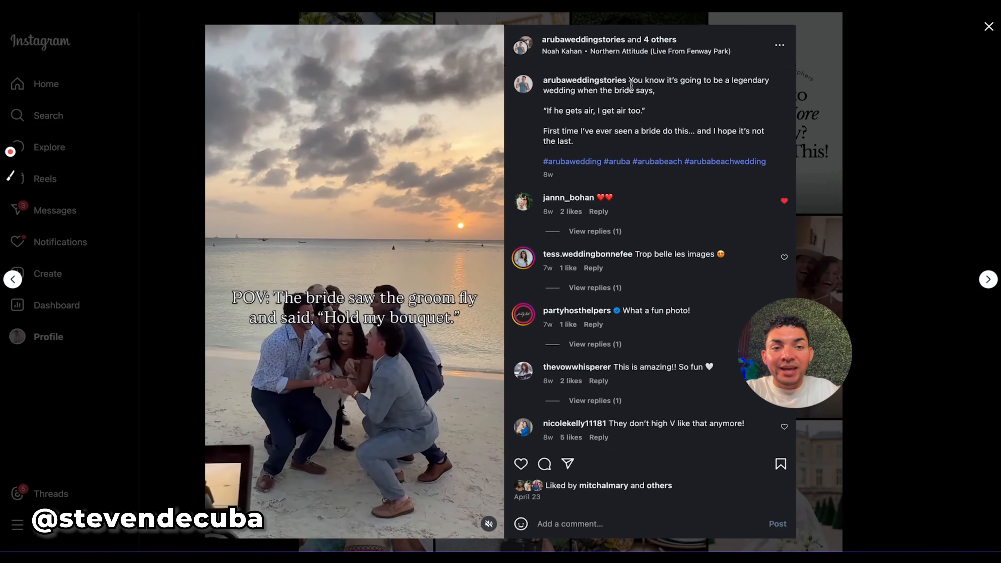
Copy the opening line of the reel's Instagram caption and search the ad content for "You know it's going to be a legendary wedding when the bride says".
{"action": "left_click_drag", "start_coordinate": [652, 90], "coordinate": [630, 80]}
{"action": "right_click", "coordinate": [648, 96]}
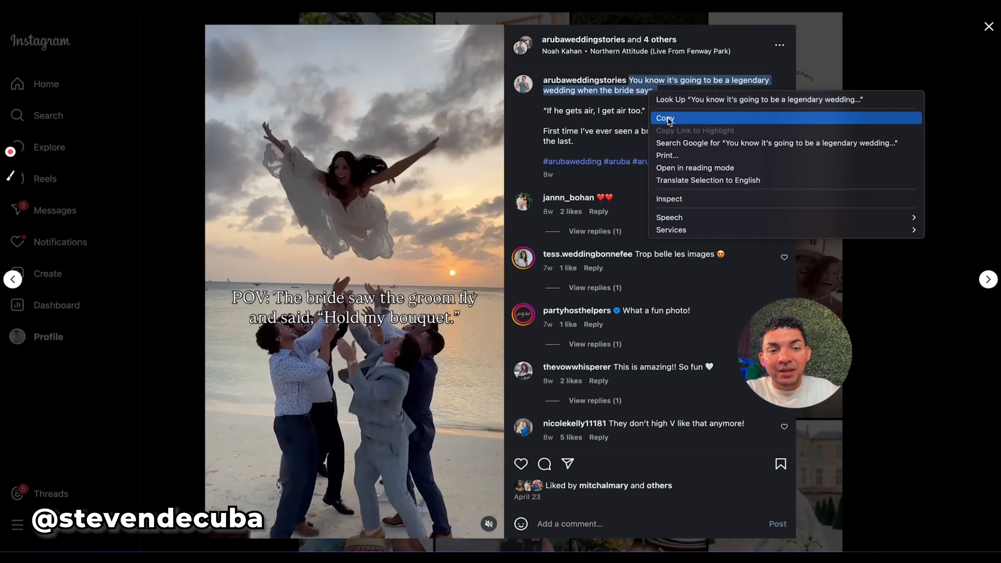
{"action": "left_click", "coordinate": [665, 118]}
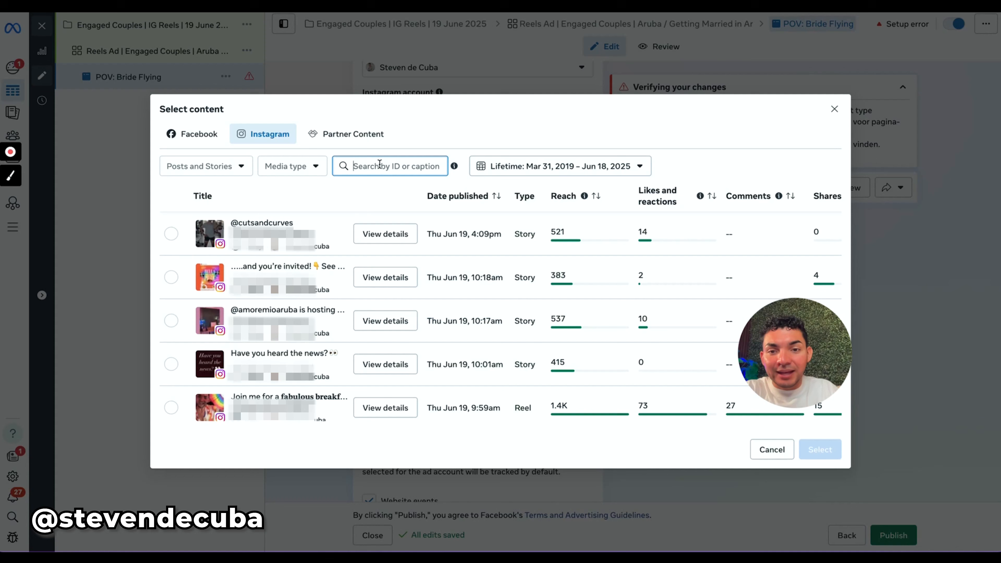
{"action": "key", "text": "super+v"}
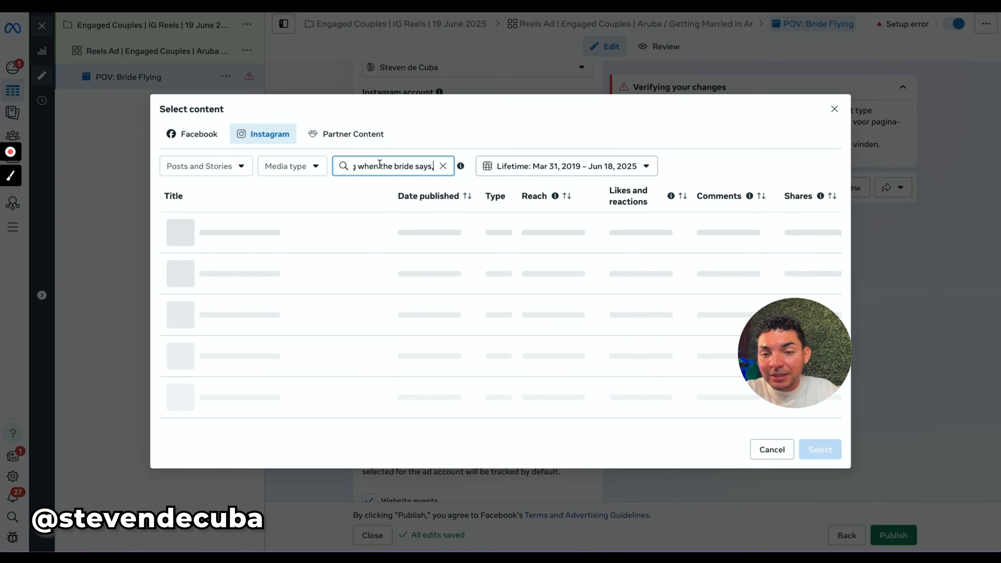
{"action": "key", "text": "BackSpace"}
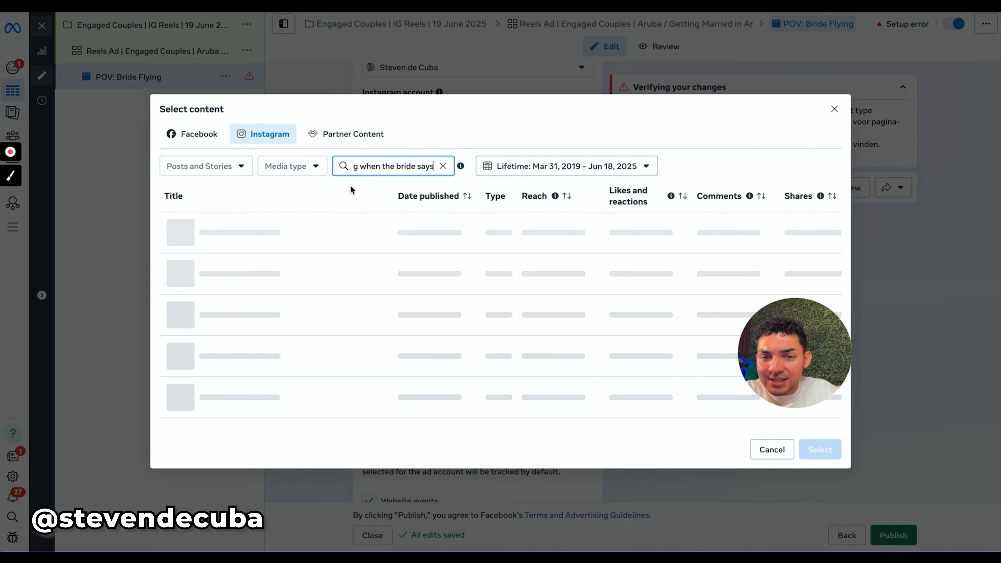
Filter the Instagram content to videos and select the "You know it's going to be a le..." reel as the ad's content.
{"action": "left_click", "coordinate": [203, 167]}
{"action": "left_click", "coordinate": [199, 195]}
{"action": "left_click", "coordinate": [297, 166]}
{"action": "left_click", "coordinate": [315, 209]}
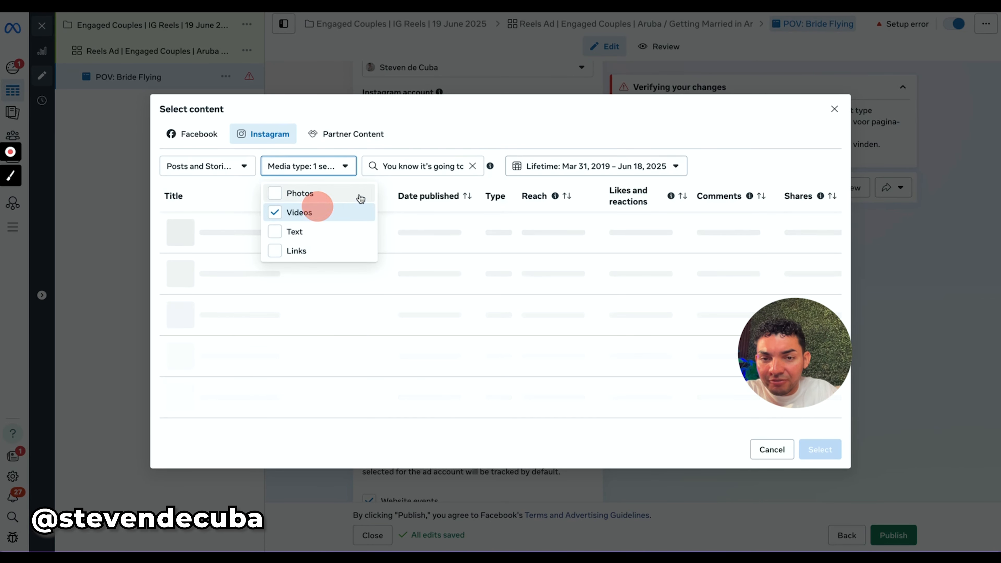
{"action": "left_click", "coordinate": [404, 173]}
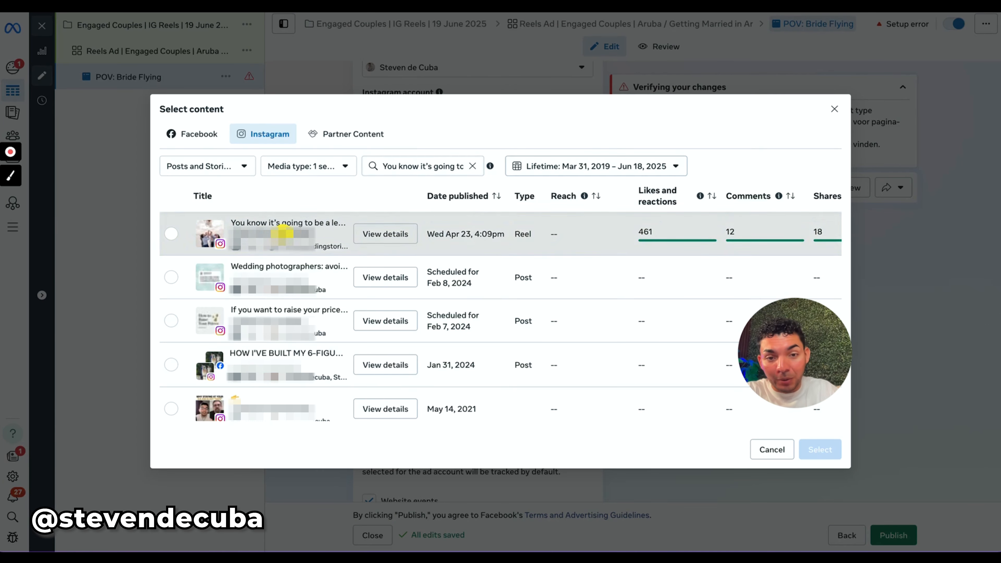
{"action": "left_click", "coordinate": [285, 236]}
{"action": "left_click", "coordinate": [820, 450]}
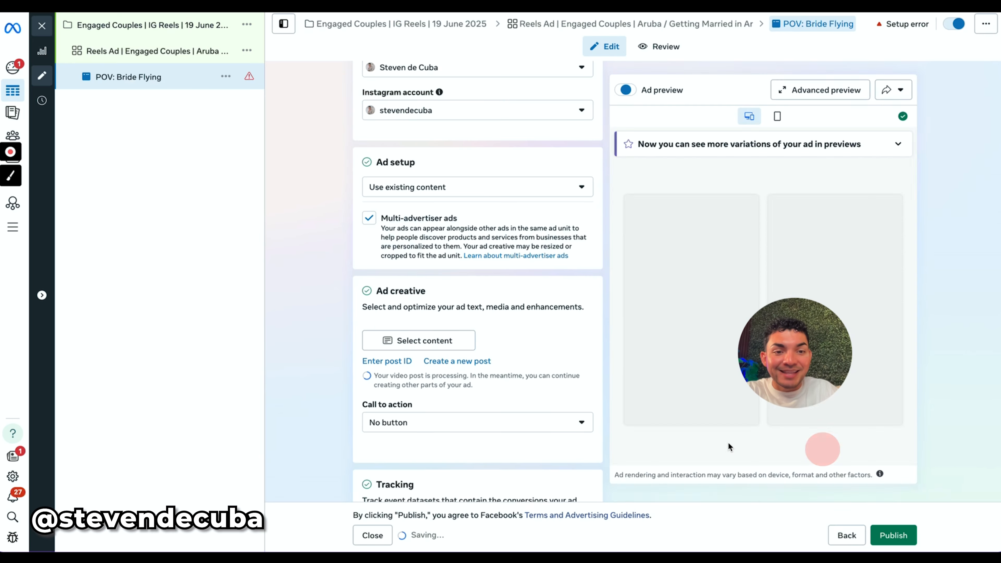
Turn off Multi-advertiser ads for the "POV: Bride Flying" ad.
{"action": "left_click", "coordinate": [369, 220]}
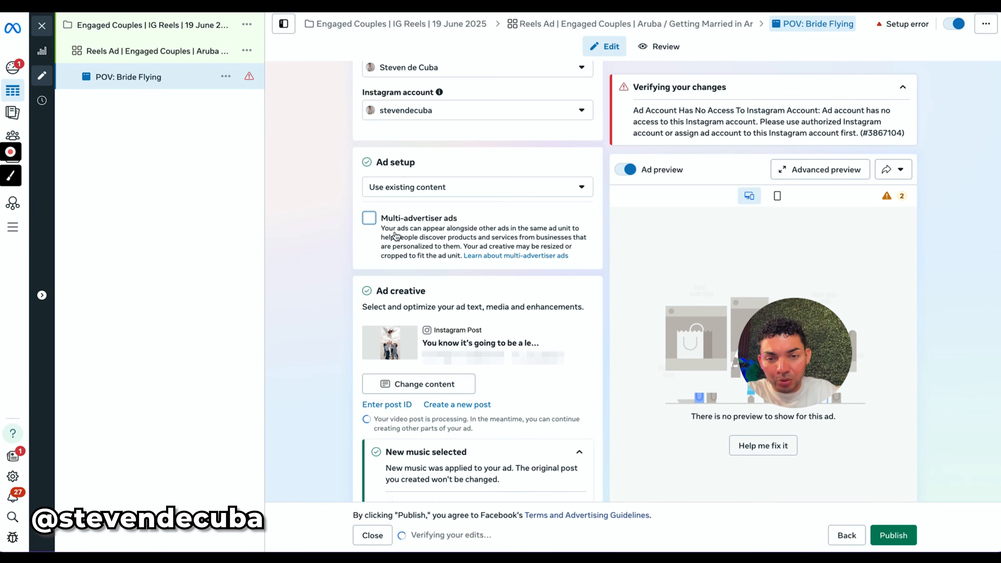
{"action": "scroll", "coordinate": [284, 280], "scroll_direction": "down", "scroll_amount": 5}
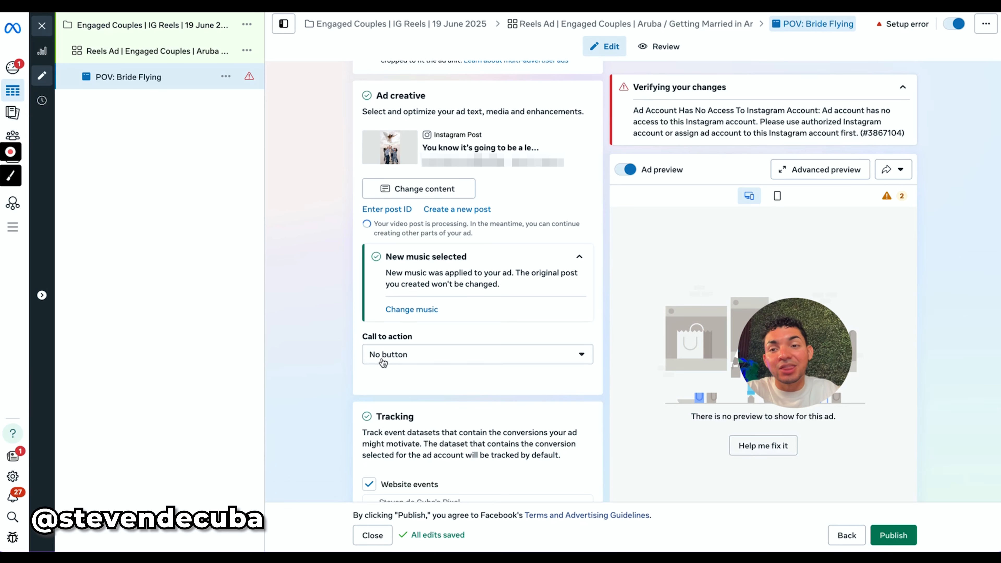
Examine the ad's creative, call to action, tracking settings and Reels previews before publishing.
{"action": "left_click", "coordinate": [149, 56]}
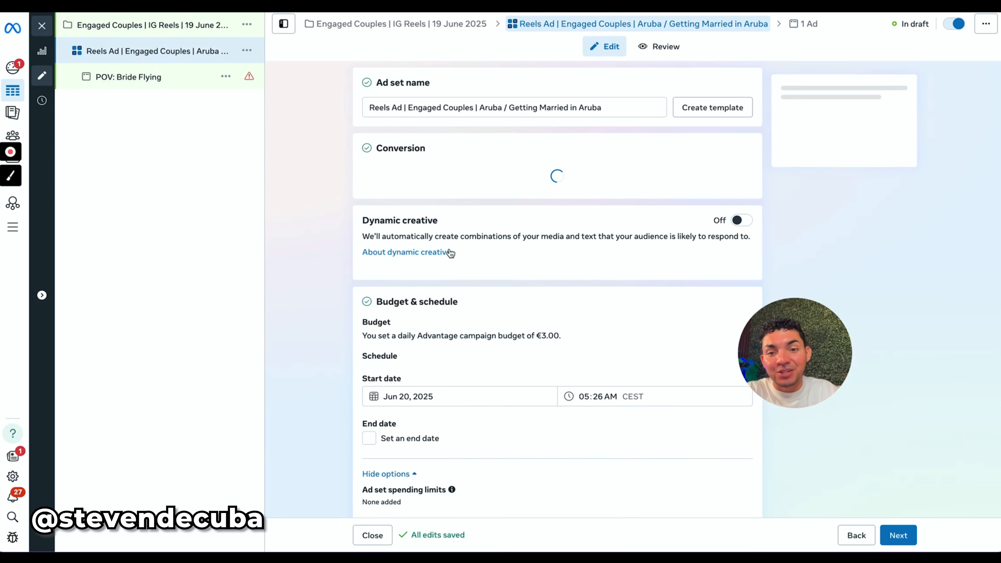
{"action": "left_click", "coordinate": [151, 79]}
{"action": "scroll", "coordinate": [391, 374], "scroll_direction": "down", "scroll_amount": 10}
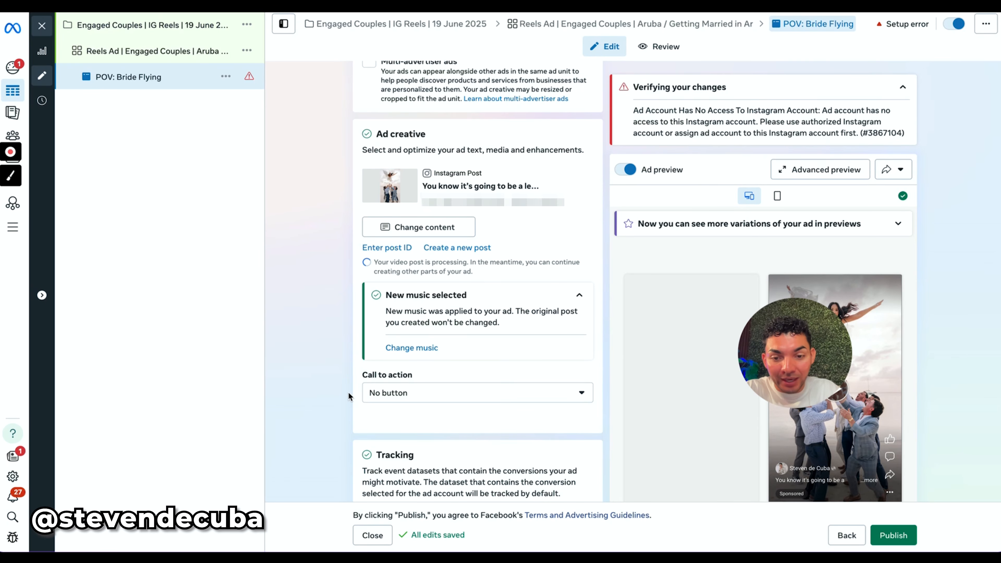
{"action": "scroll", "coordinate": [348, 391], "scroll_direction": "down", "scroll_amount": 7}
{"action": "scroll", "coordinate": [348, 391], "scroll_direction": "up", "scroll_amount": 1}
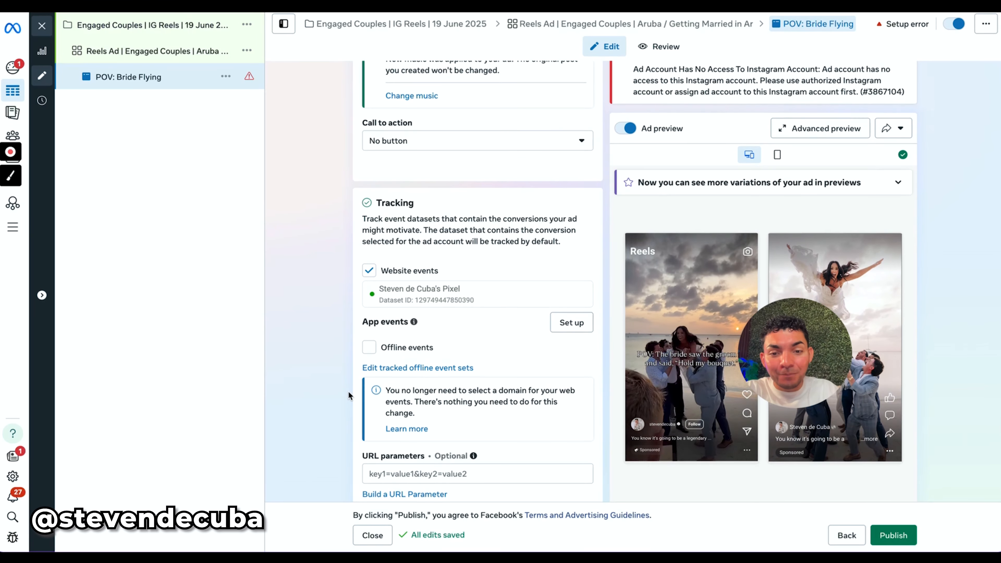
{"action": "scroll", "coordinate": [348, 391], "scroll_direction": "up", "scroll_amount": 6}
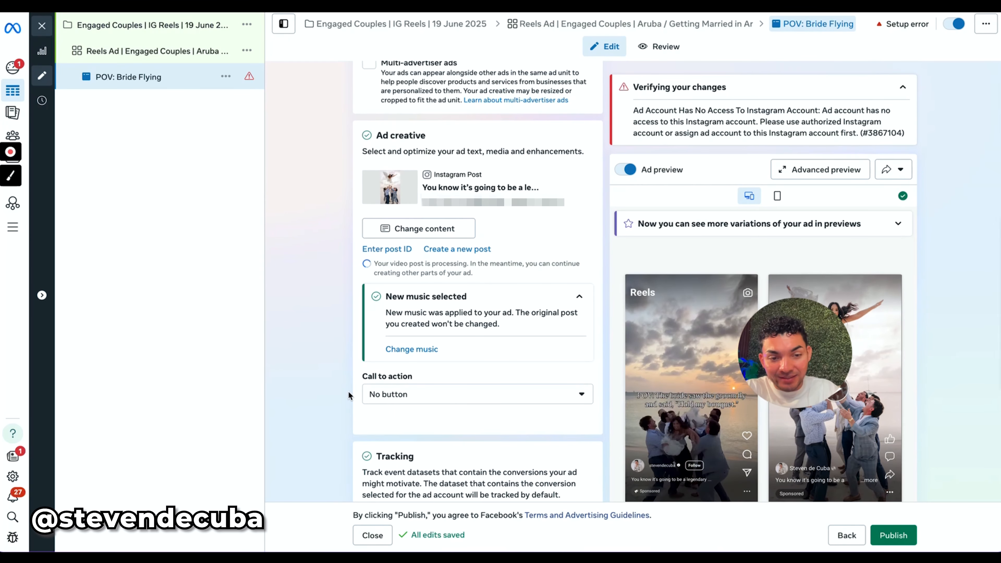
{"action": "scroll", "coordinate": [348, 392], "scroll_direction": "up", "scroll_amount": 1}
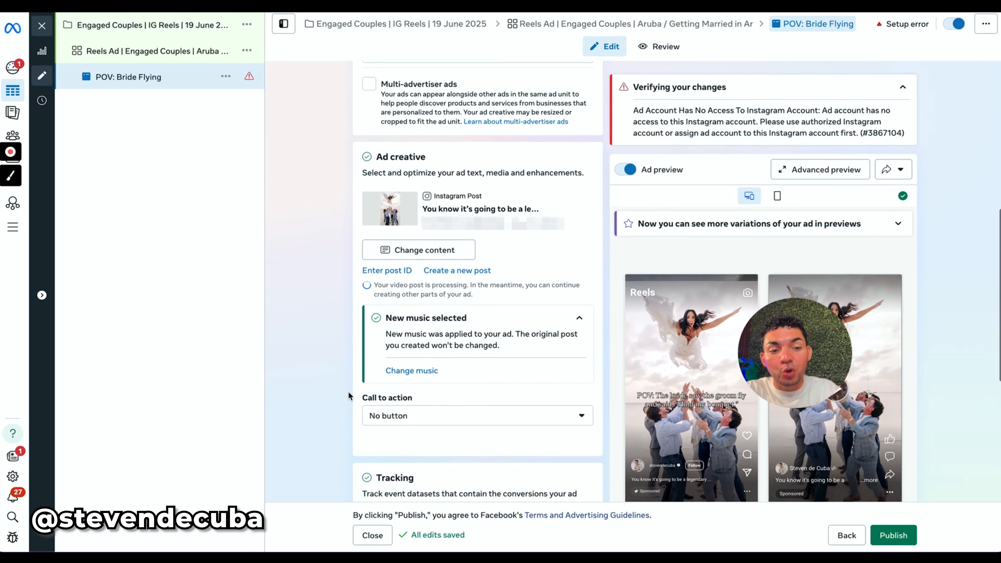
{"action": "mouse_move", "coordinate": [815, 324]}
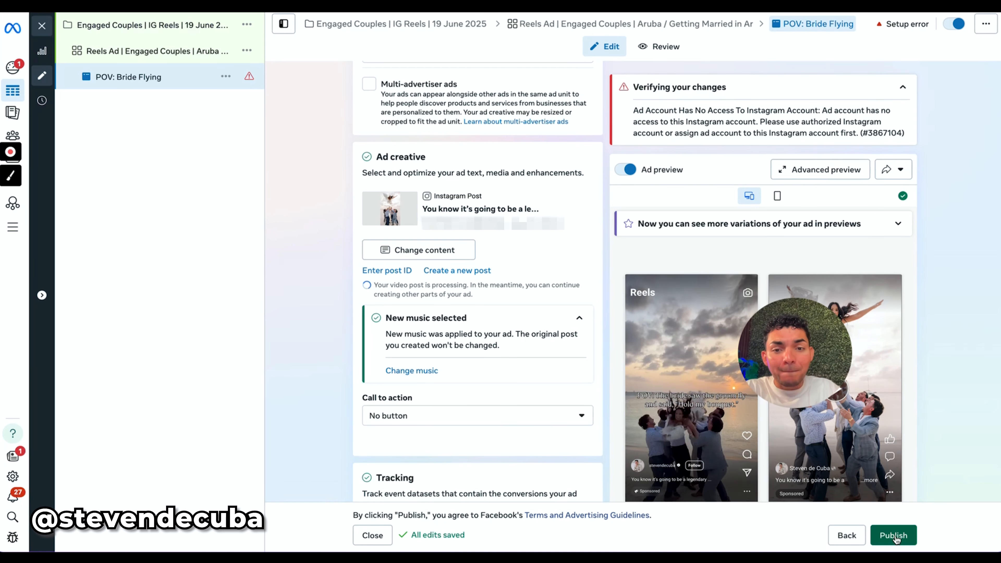
{"action": "mouse_move", "coordinate": [825, 389]}
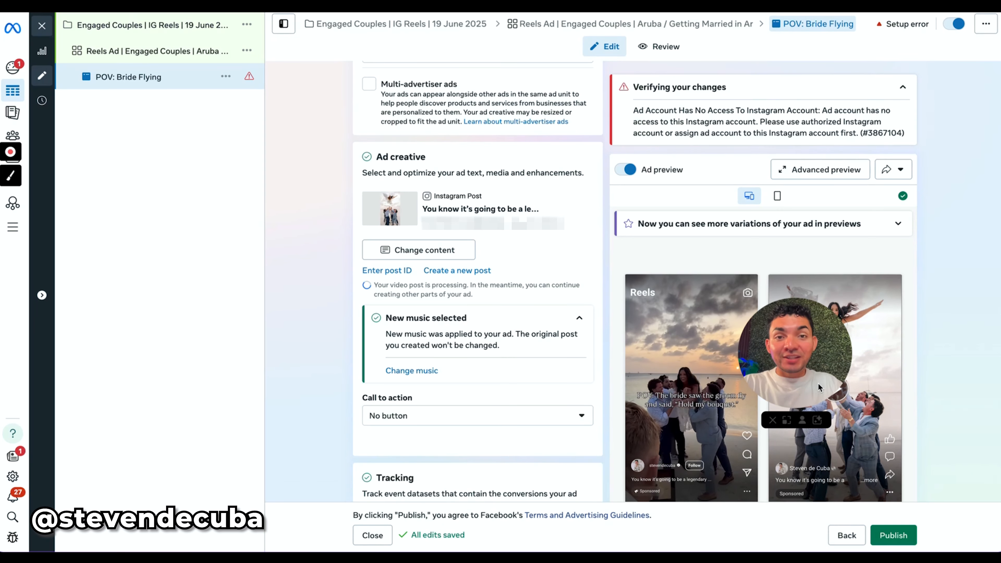
{"action": "scroll", "coordinate": [338, 238], "scroll_direction": "up", "scroll_amount": 2}
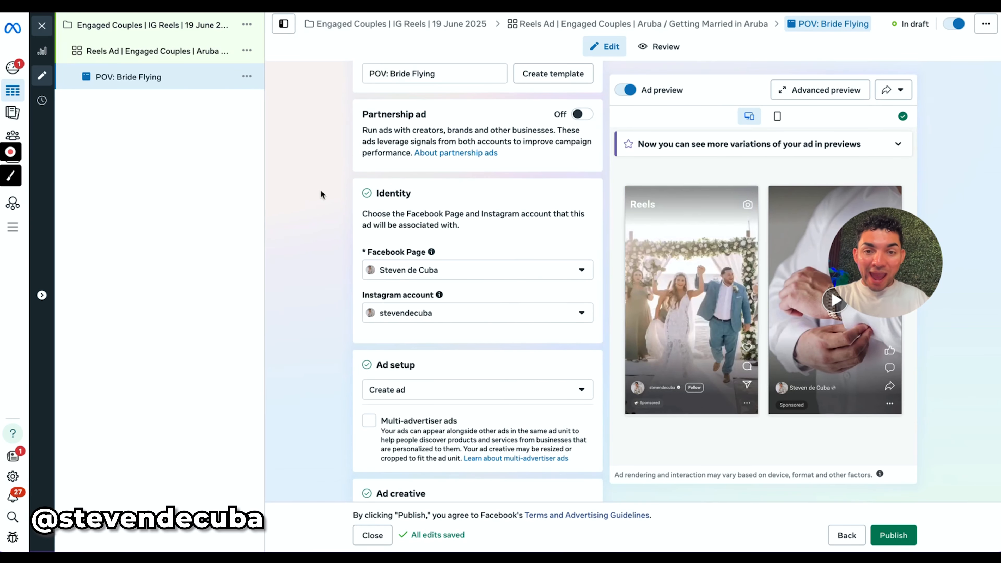
{"action": "scroll", "coordinate": [318, 202], "scroll_direction": "down", "scroll_amount": 4}
{"action": "scroll", "coordinate": [319, 202], "scroll_direction": "down", "scroll_amount": 2}
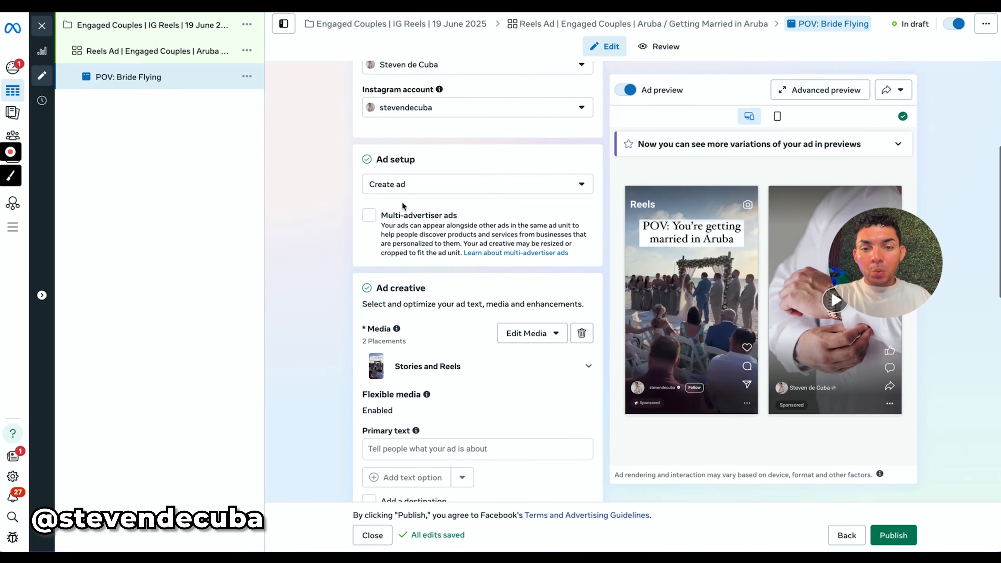
{"action": "left_click", "coordinate": [409, 180]}
{"action": "left_click", "coordinate": [420, 182]}
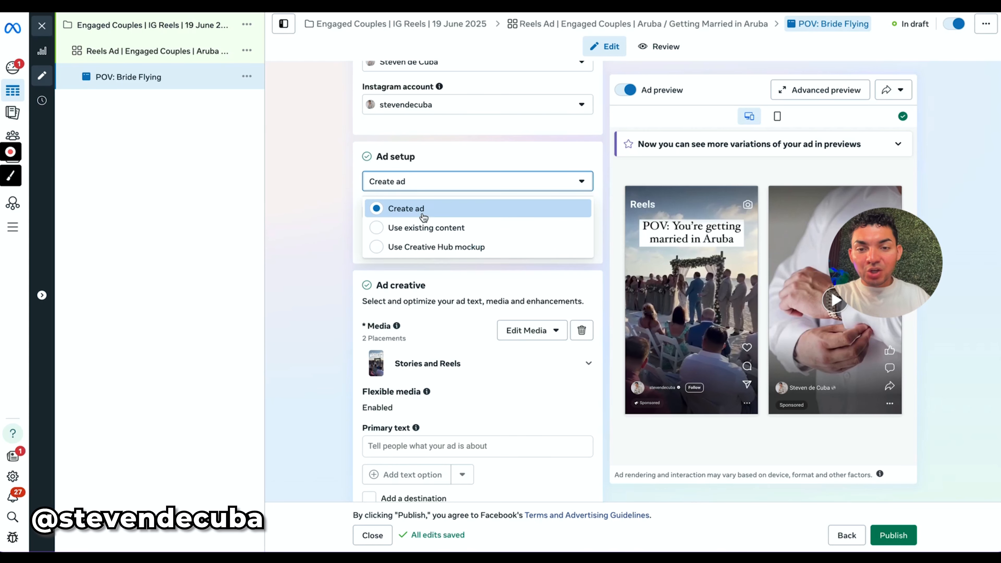
{"action": "left_click", "coordinate": [416, 210]}
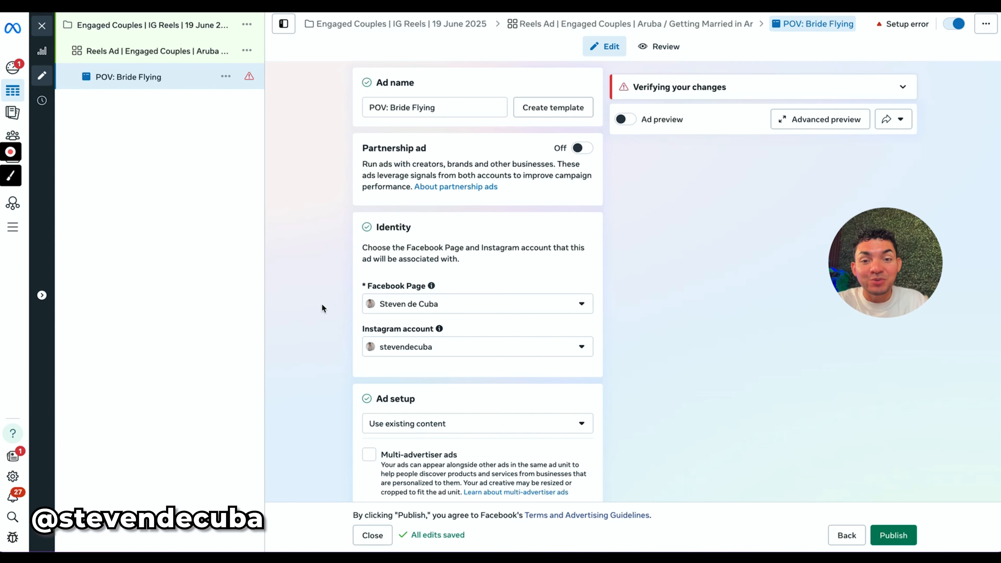
Switch the ad setup from existing content to Create ad.
{"action": "scroll", "coordinate": [319, 299], "scroll_direction": "down", "scroll_amount": 3}
{"action": "left_click_drag", "start_coordinate": [363, 256], "coordinate": [441, 260]}
{"action": "left_click", "coordinate": [409, 282]}
{"action": "left_click", "coordinate": [397, 312]}
{"action": "scroll", "coordinate": [560, 328], "scroll_direction": "down", "scroll_amount": 2}
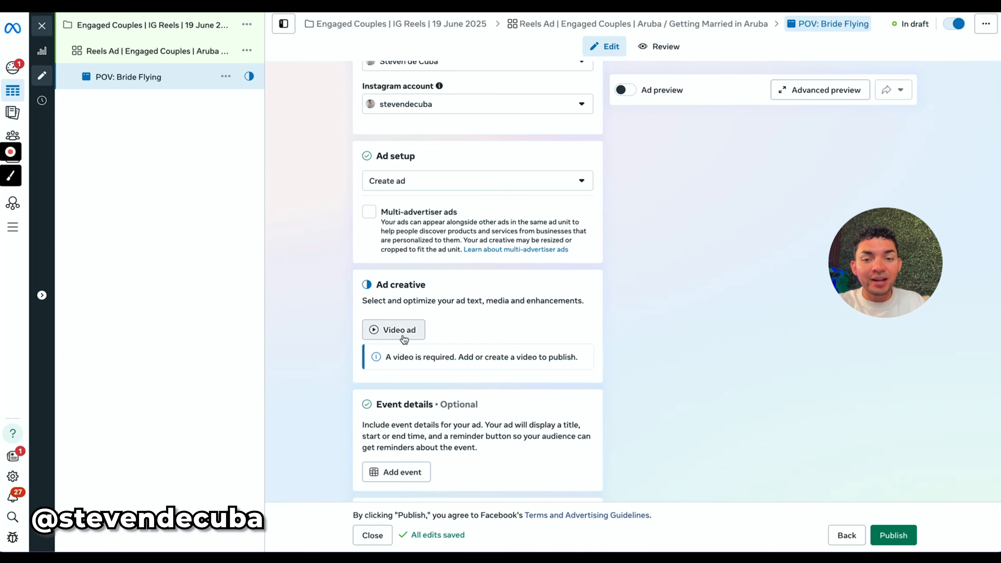
Add the 576 × 1024 account video of the beach ceremony chairs as the video ad, keeping its original crop.
{"action": "left_click", "coordinate": [403, 334]}
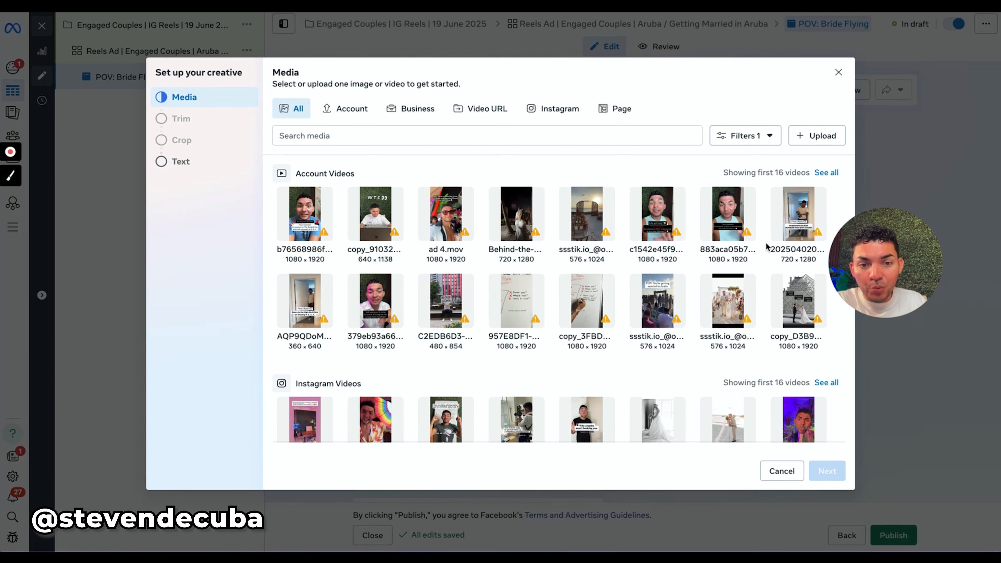
{"action": "left_click", "coordinate": [578, 211]}
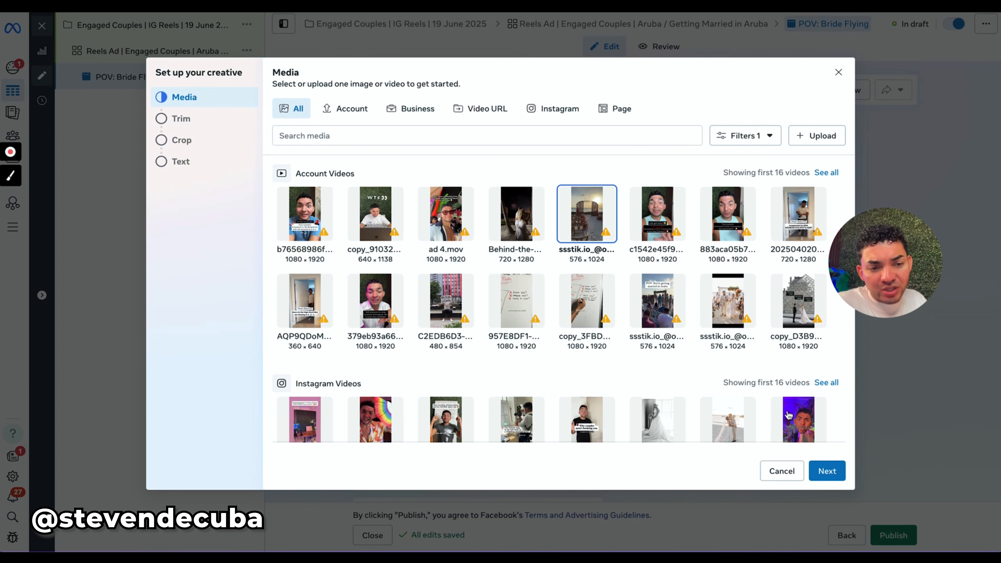
{"action": "left_click", "coordinate": [826, 471]}
{"action": "scroll", "coordinate": [719, 287], "scroll_direction": "down", "scroll_amount": 1}
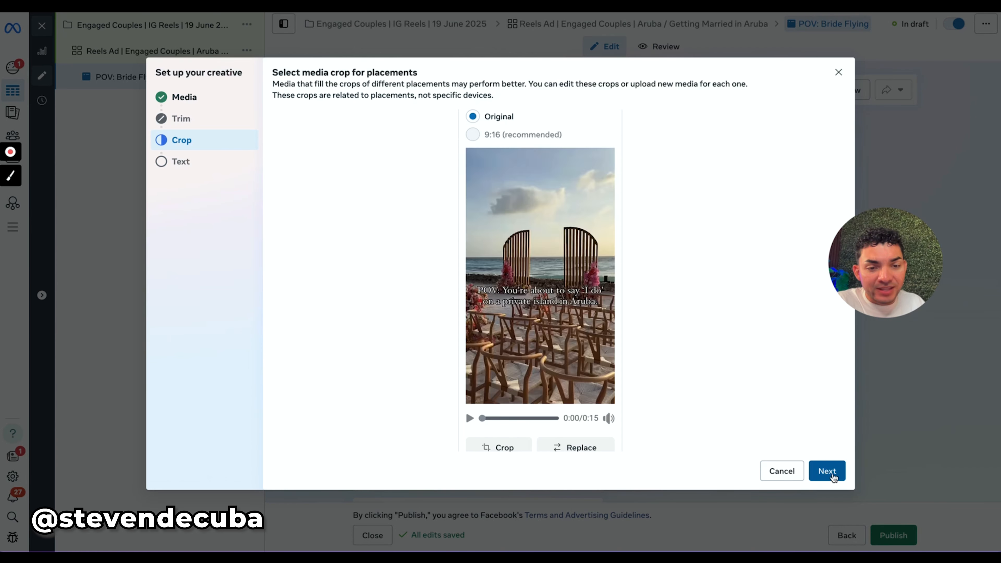
{"action": "left_click", "coordinate": [824, 471]}
Set the ad's primary text to "POV: You're getting married in Aruba" and finish the creative setup.
{"action": "left_click_drag", "start_coordinate": [272, 102], "coordinate": [335, 102]}
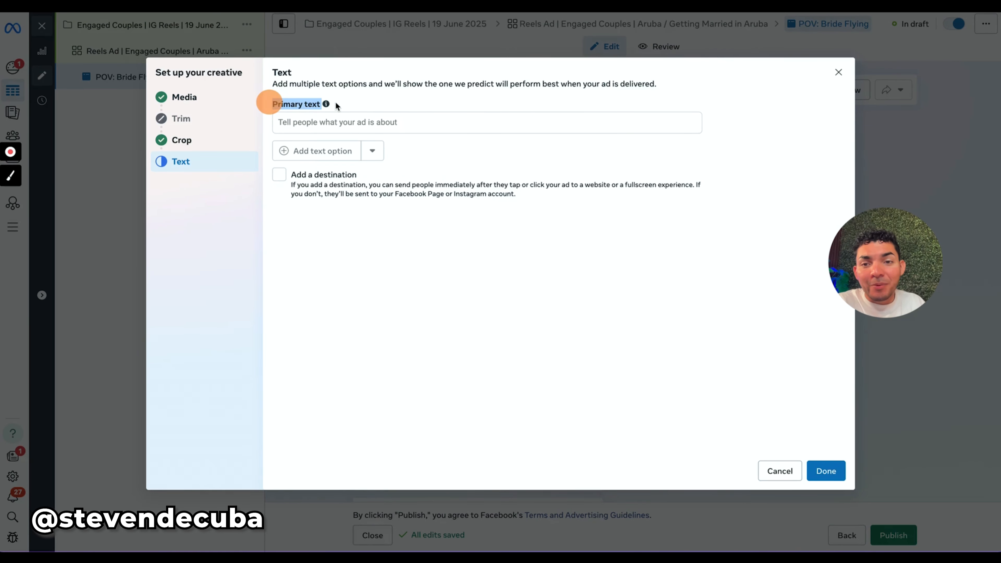
{"action": "left_click", "coordinate": [351, 125]}
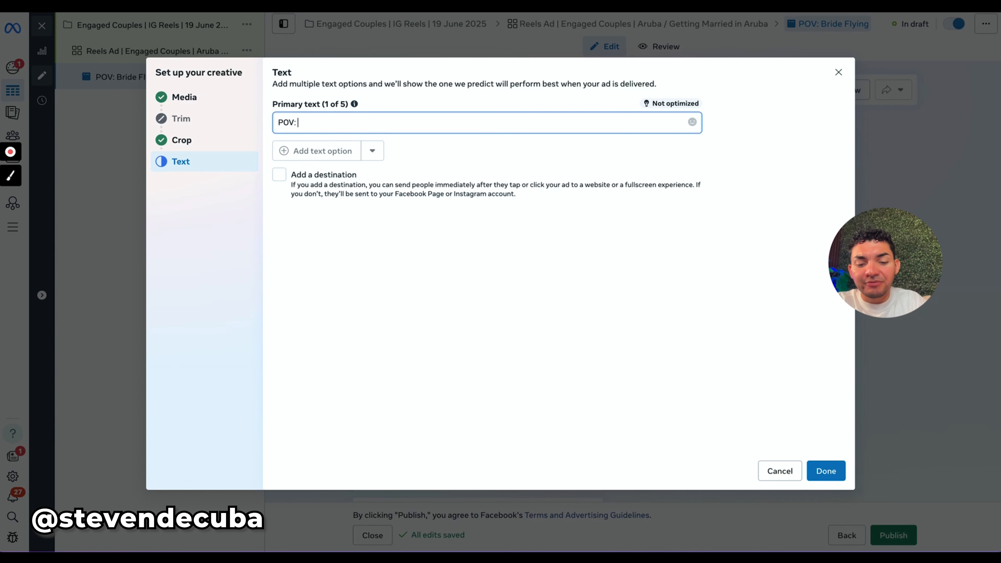
{"action": "type", "text": "POV: You're getting married in Aruba"}
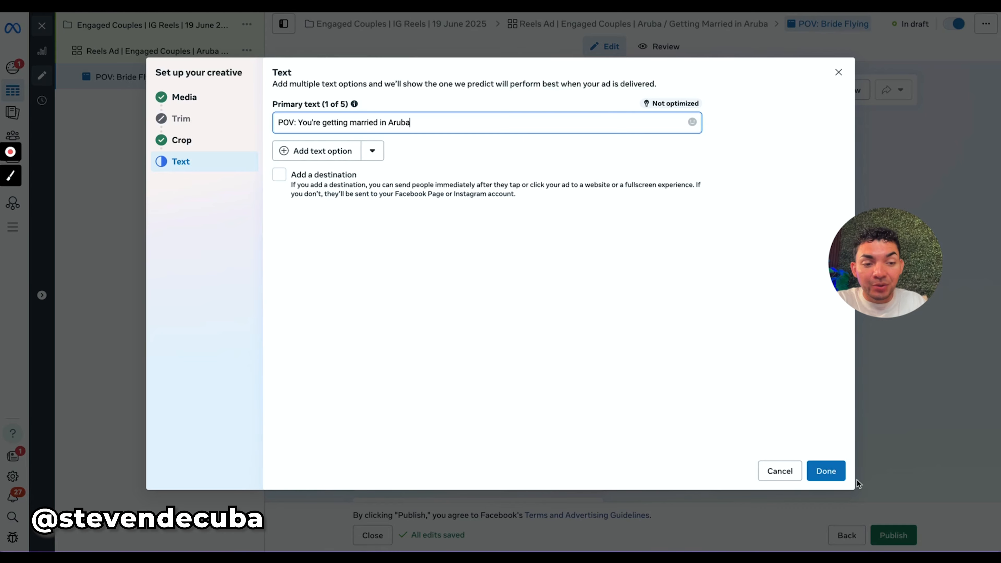
{"action": "left_click", "coordinate": [826, 471]}
{"action": "scroll", "coordinate": [537, 256], "scroll_direction": "down", "scroll_amount": 5}
{"action": "scroll", "coordinate": [537, 256], "scroll_direction": "up", "scroll_amount": 5}
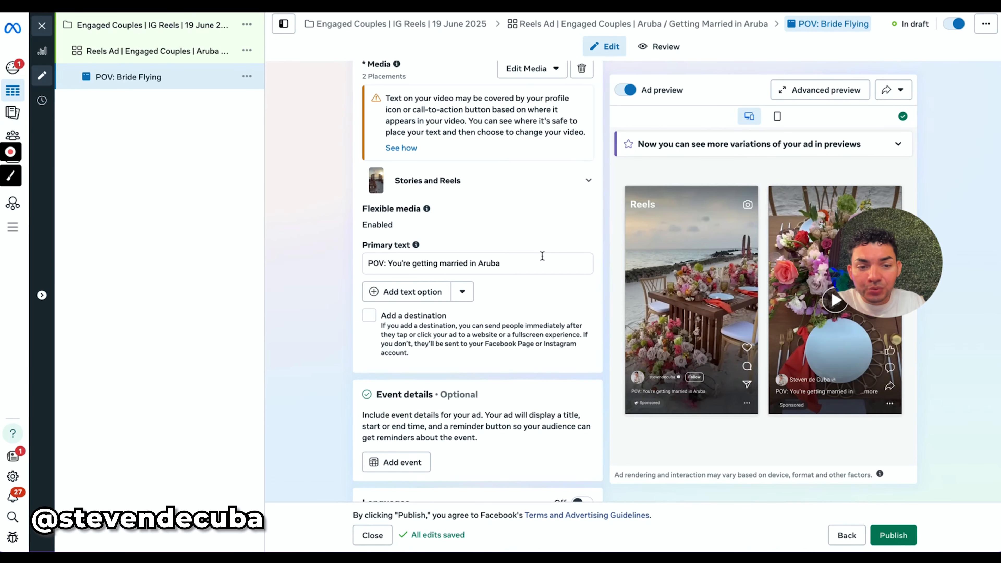
{"action": "scroll", "coordinate": [544, 257], "scroll_direction": "up", "scroll_amount": 8}
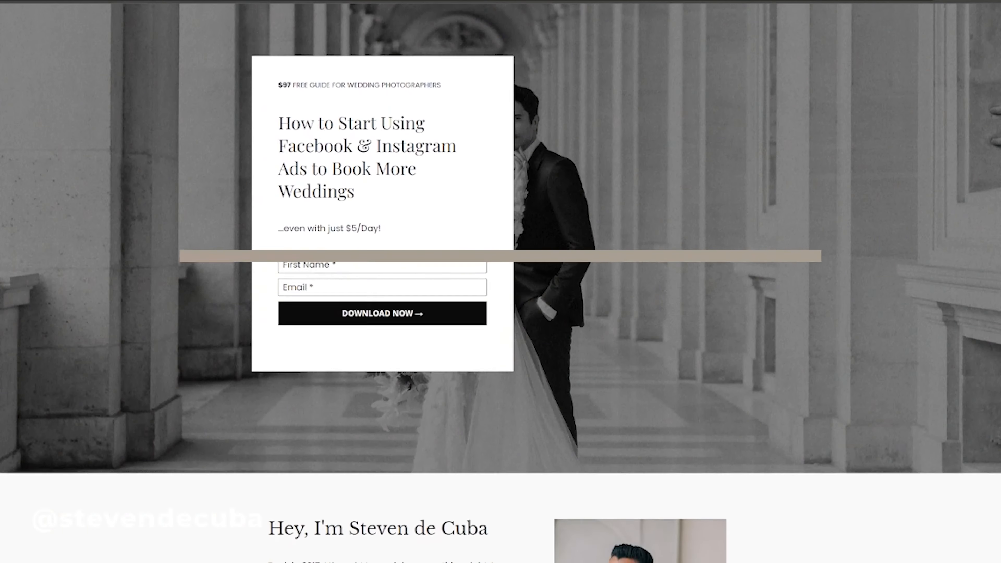
{"action": "scroll", "coordinate": [501, 283], "scroll_direction": "down", "scroll_amount": 1}
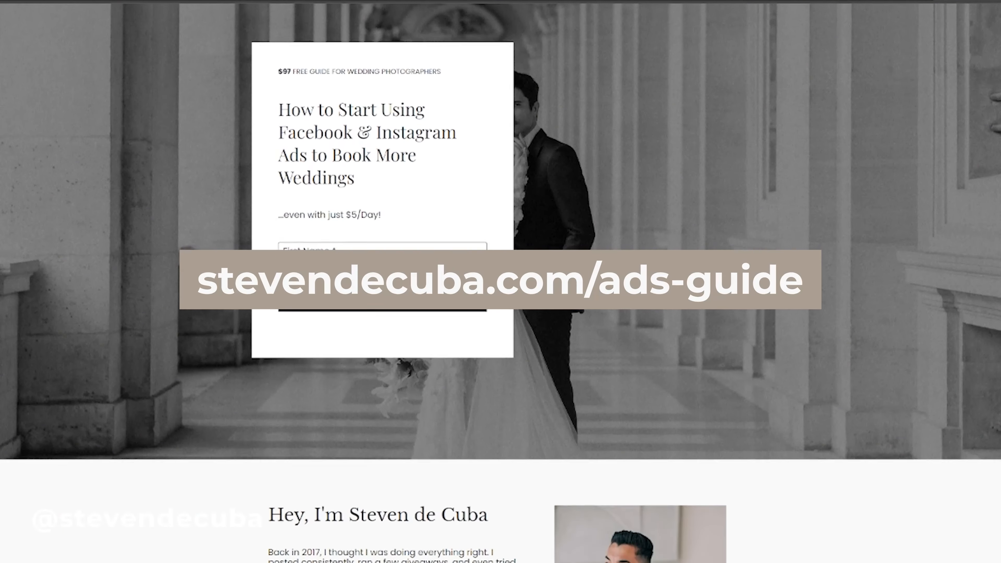
{"action": "scroll", "coordinate": [500, 283], "scroll_direction": "down", "scroll_amount": 1}
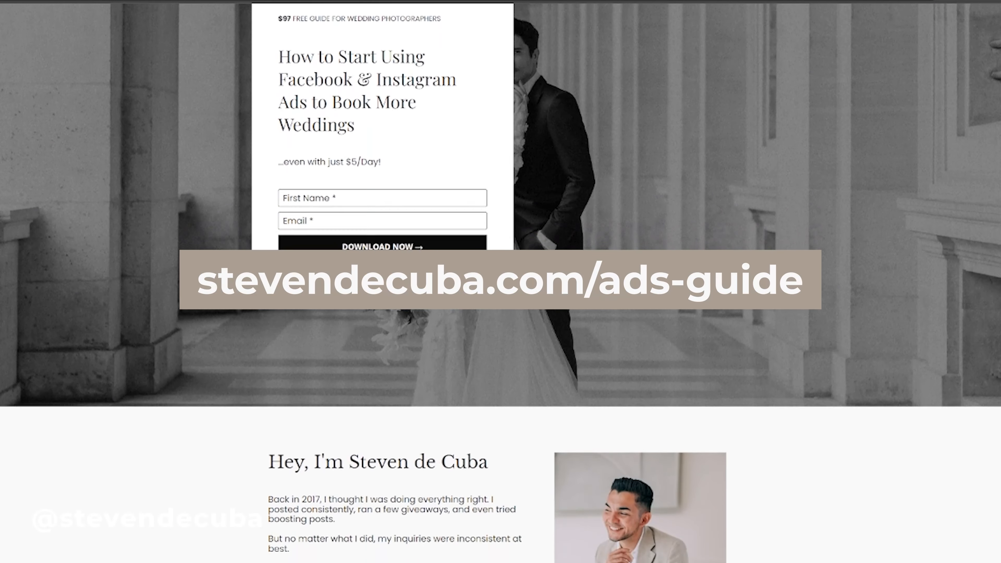